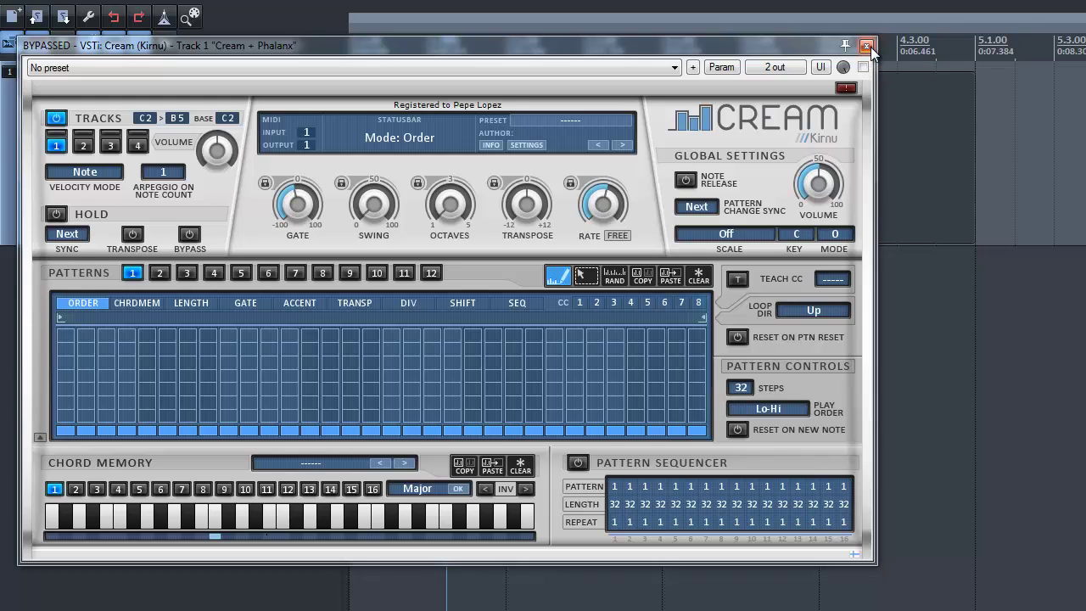
Close the Cream plugin and open the Cream + Phalanx take in the MIDI editor
{"action": "left_click", "coordinate": [866, 45]}
{"action": "left_click", "coordinate": [586, 169]}
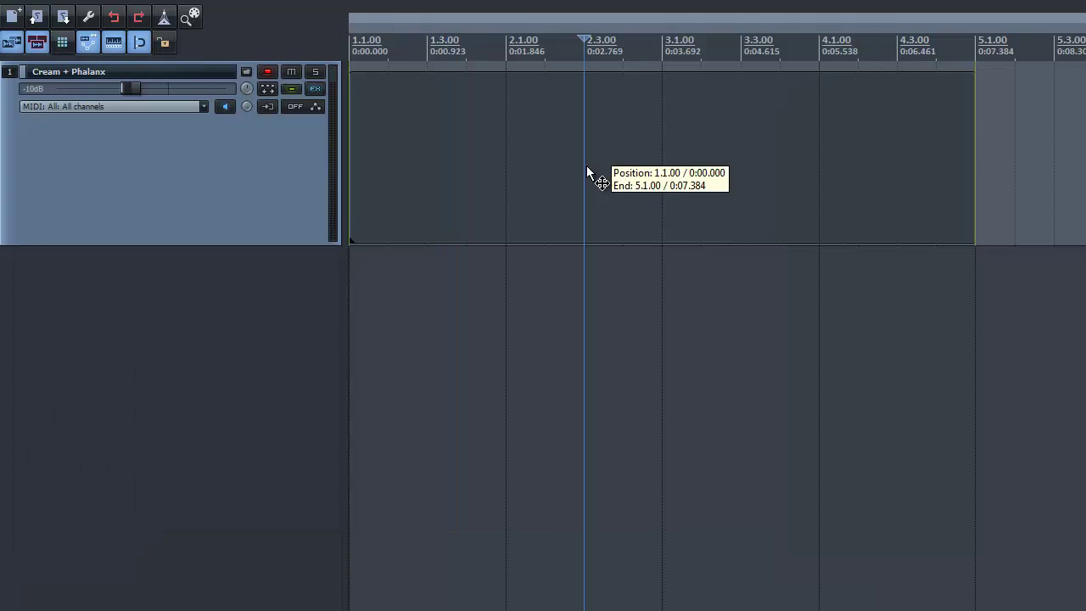
{"action": "double_click", "coordinate": [537, 167]}
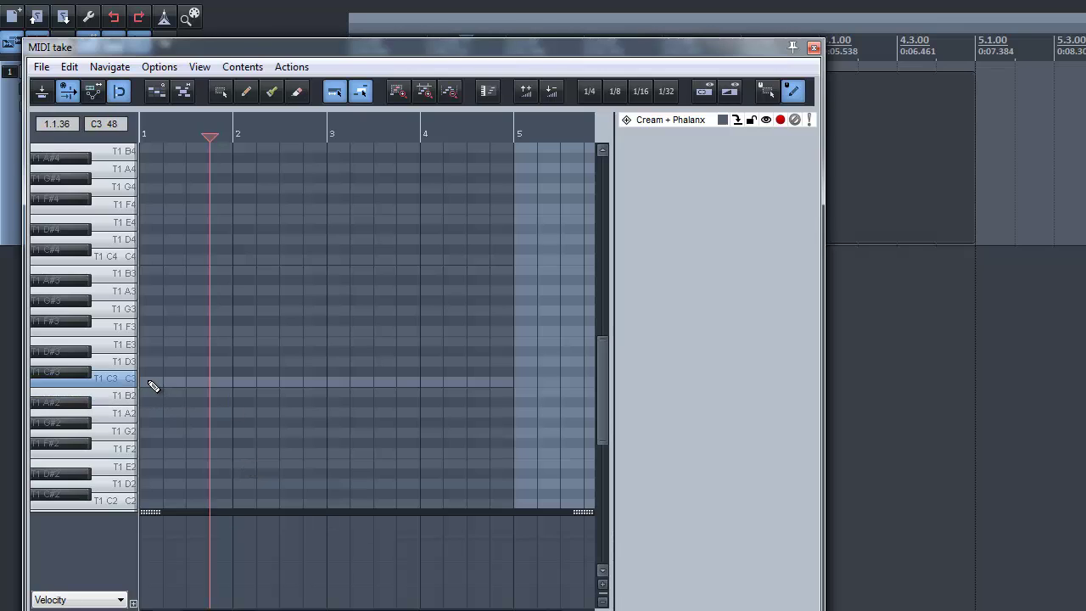
Draw a sustained C3 note across the bars and copy it upward into a chord reaching C#4
{"action": "mouse_move", "coordinate": [150, 383]}
{"action": "left_mouse_down"}
{"action": "mouse_move", "coordinate": [513, 383]}
{"action": "mouse_move", "coordinate": [475, 363]}
{"action": "mouse_move", "coordinate": [466, 298]}
{"action": "left_mouse_up"}
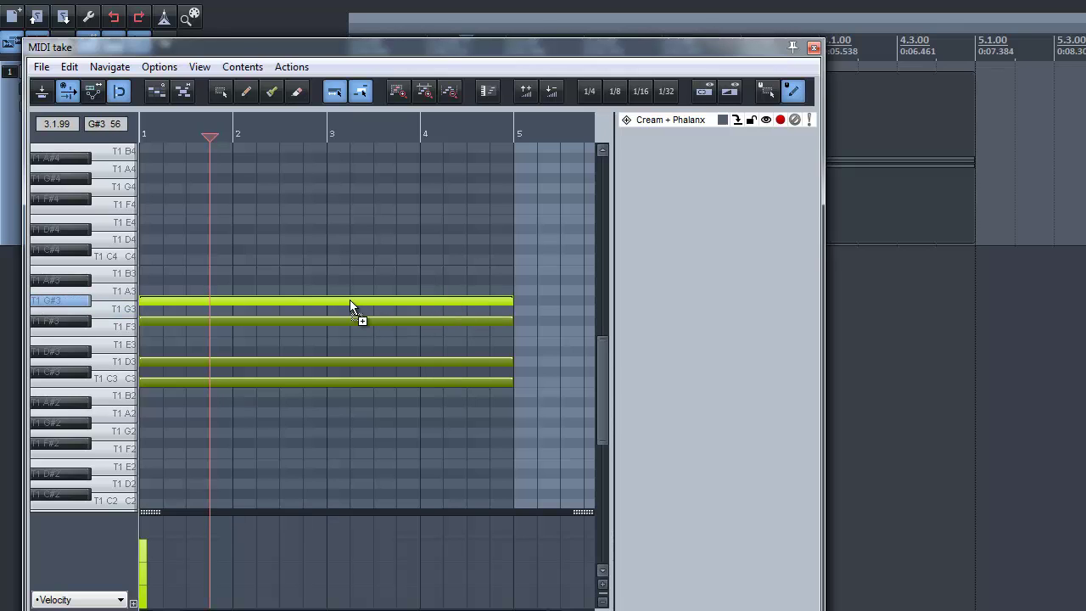
{"action": "left_click_drag", "start_coordinate": [350, 298], "coordinate": [349, 253]}
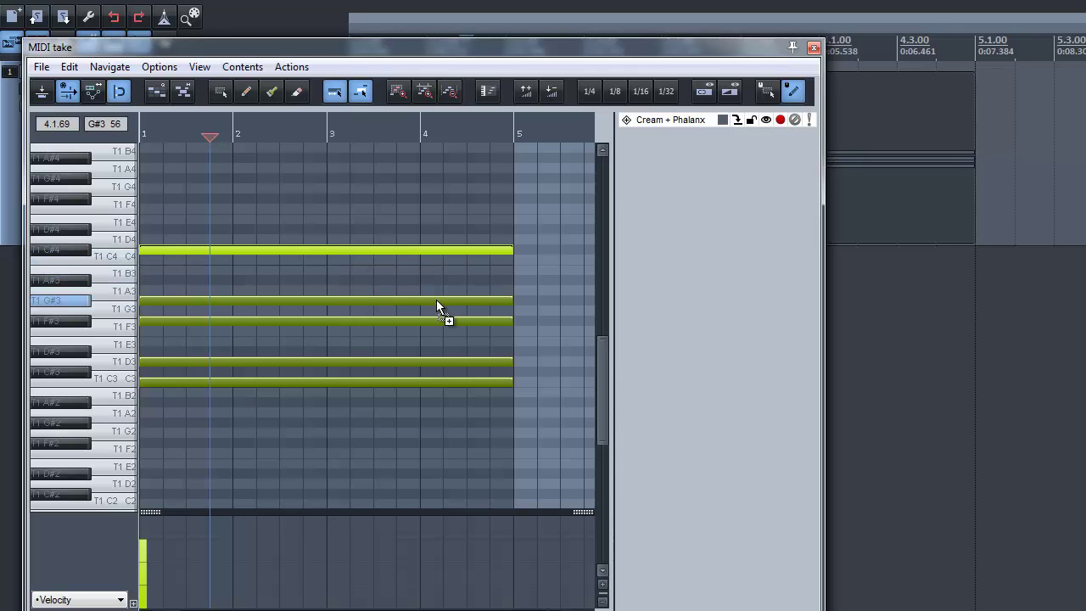
{"action": "left_click", "coordinate": [812, 48]}
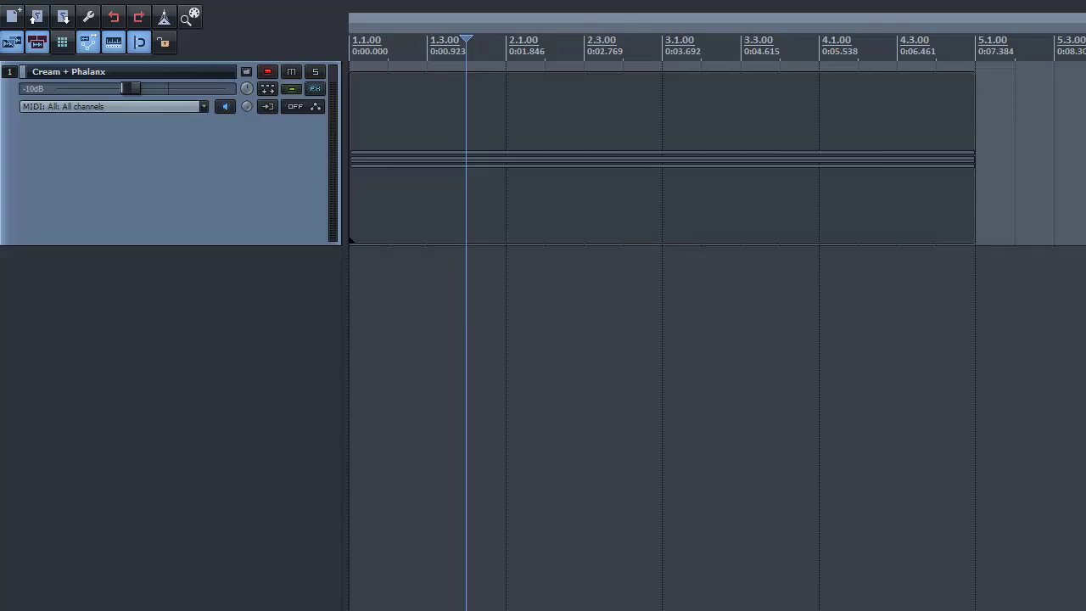
Reopen Cream, audition the current pattern, and switch its editor to SEQ mode
{"action": "left_click", "coordinate": [246, 71]}
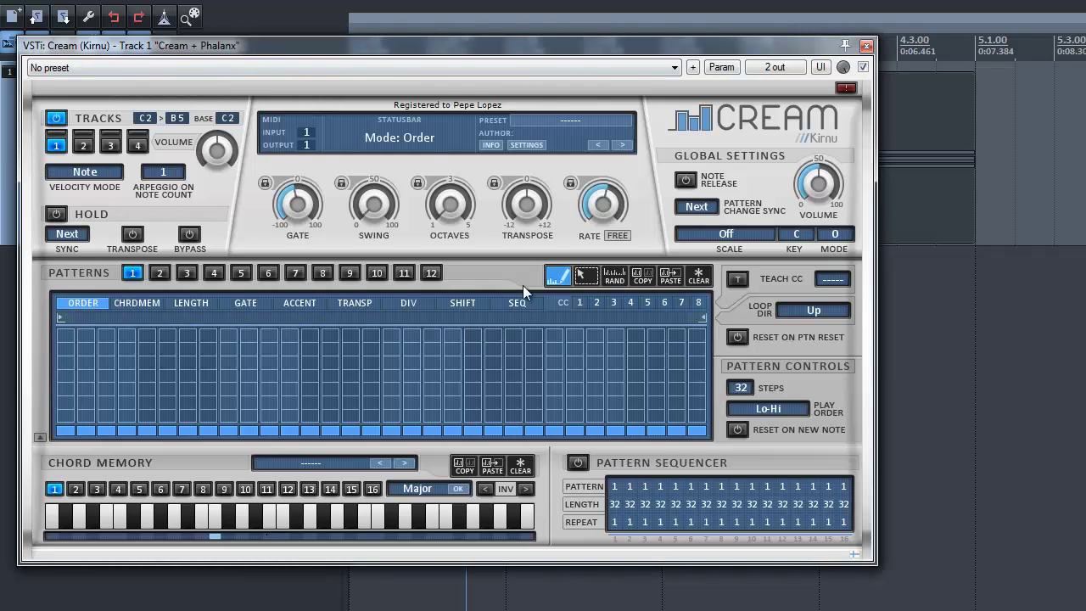
{"action": "key", "text": "space"}
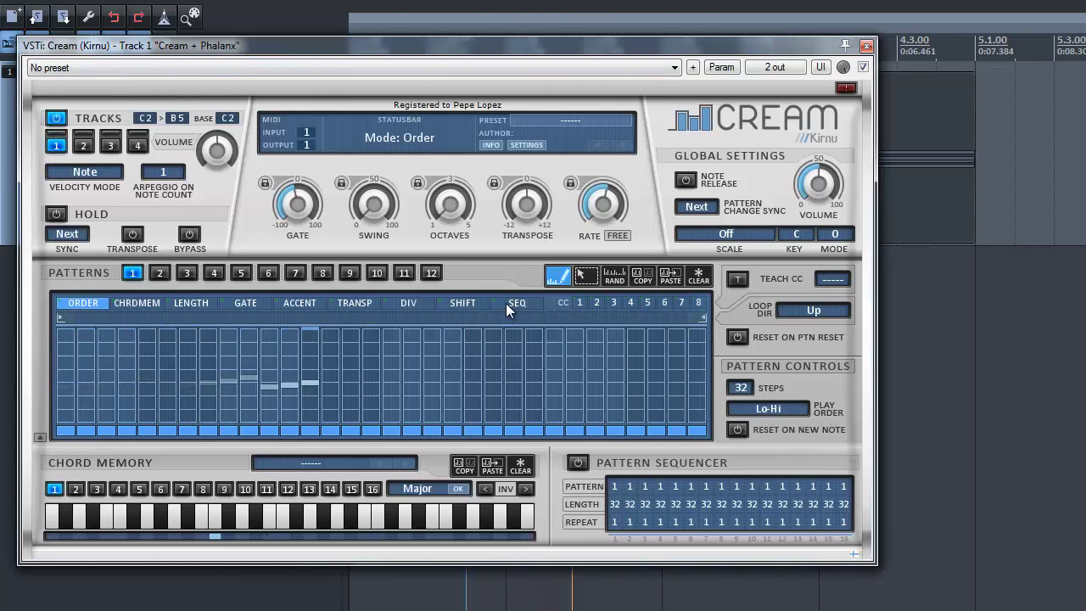
{"action": "key", "text": "space"}
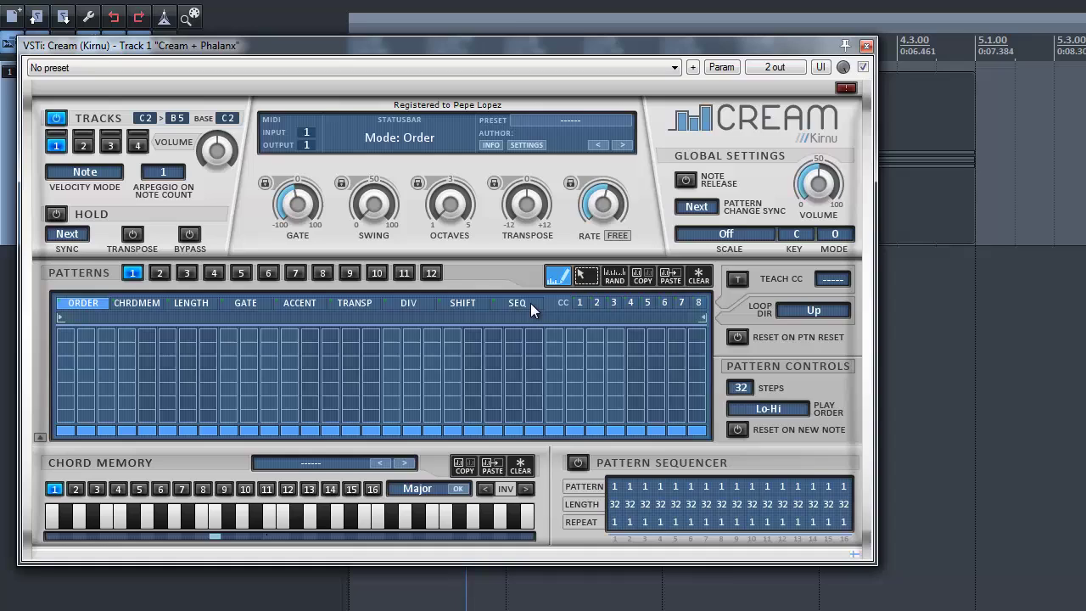
{"action": "left_click", "coordinate": [533, 309]}
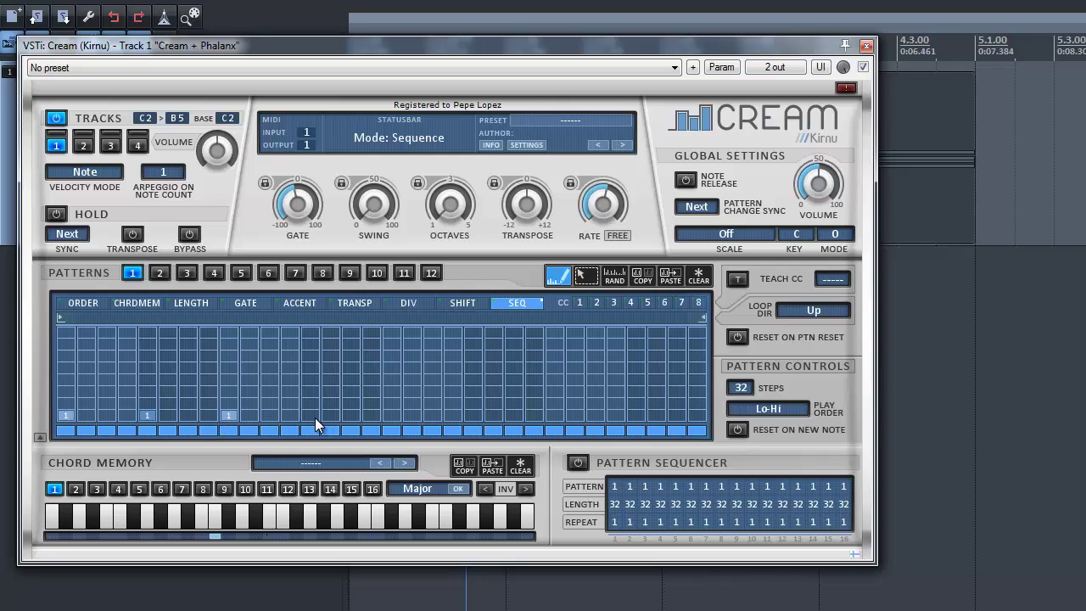
Add value 1 hits on further steps, audition them, then set value 8 on all 32 steps
{"action": "left_click", "coordinate": [472, 414]}
{"action": "left_click", "coordinate": [637, 415]}
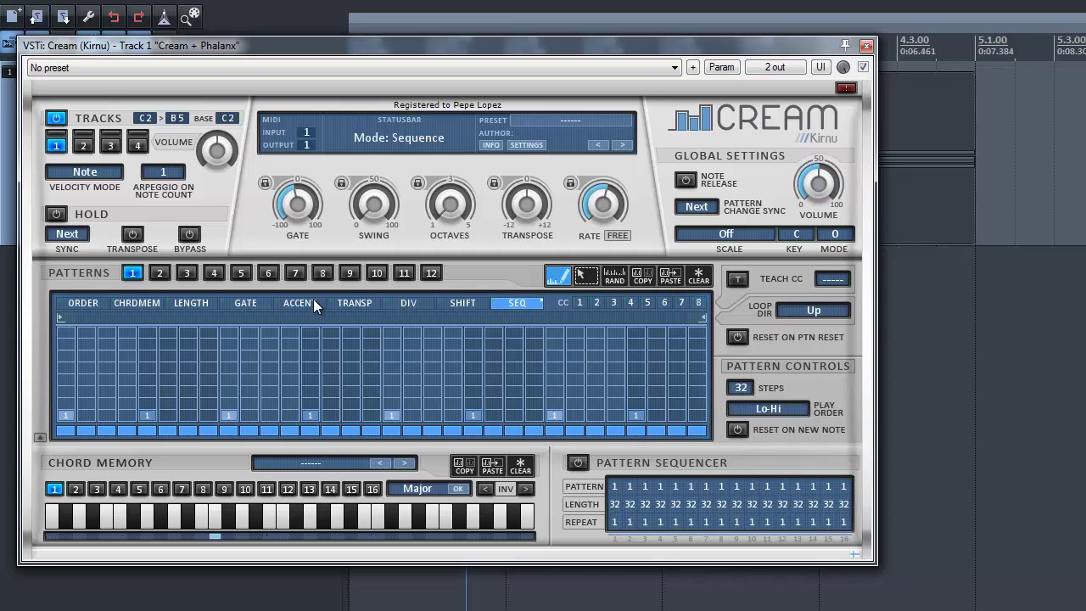
{"action": "key", "text": "space"}
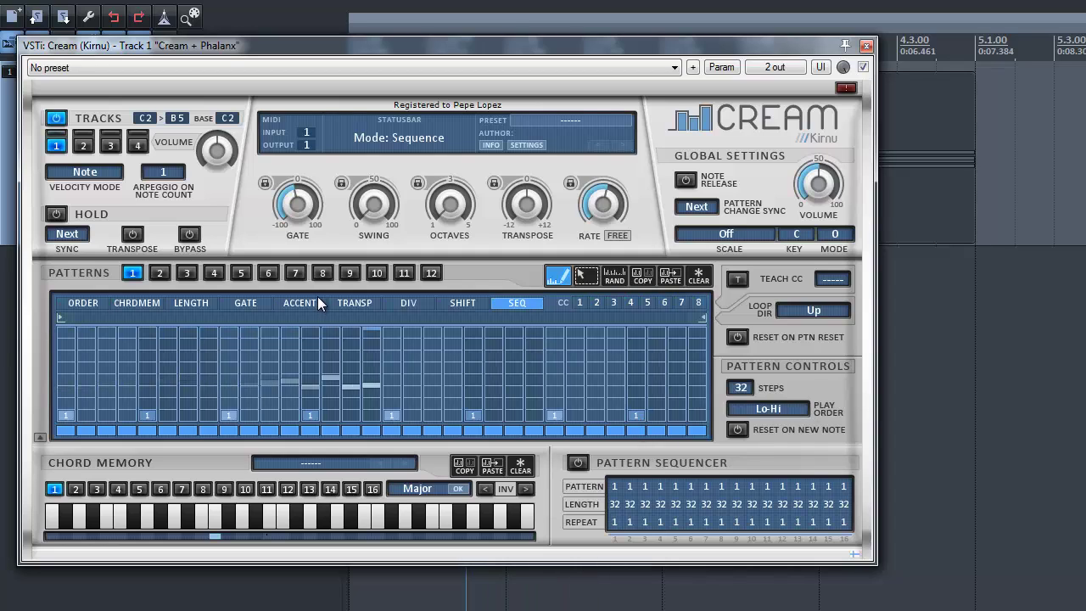
{"action": "key", "text": "space"}
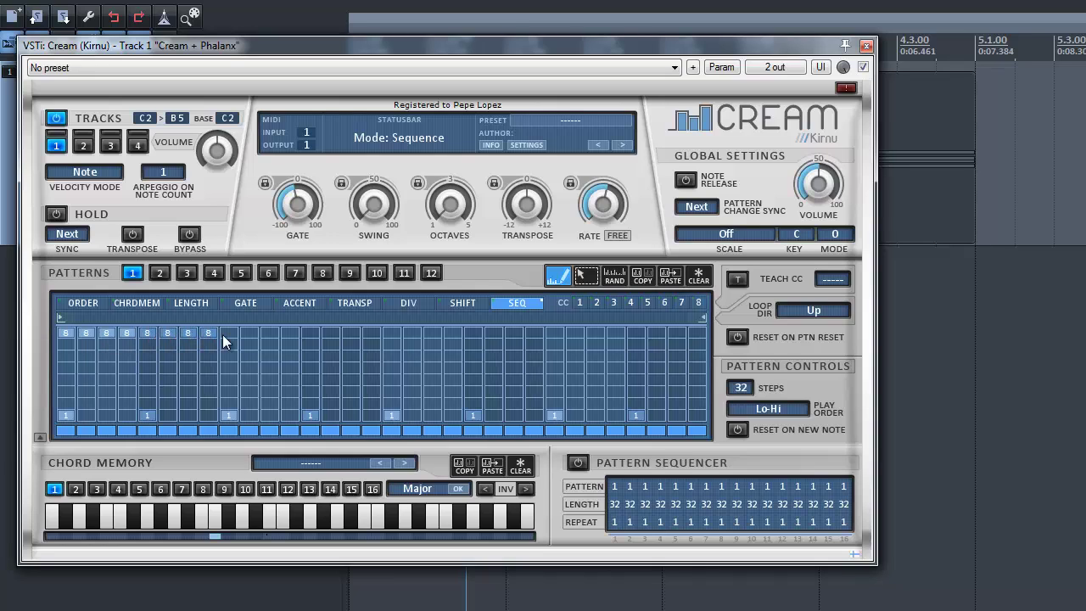
{"action": "left_click_drag", "start_coordinate": [269, 330], "coordinate": [285, 330]}
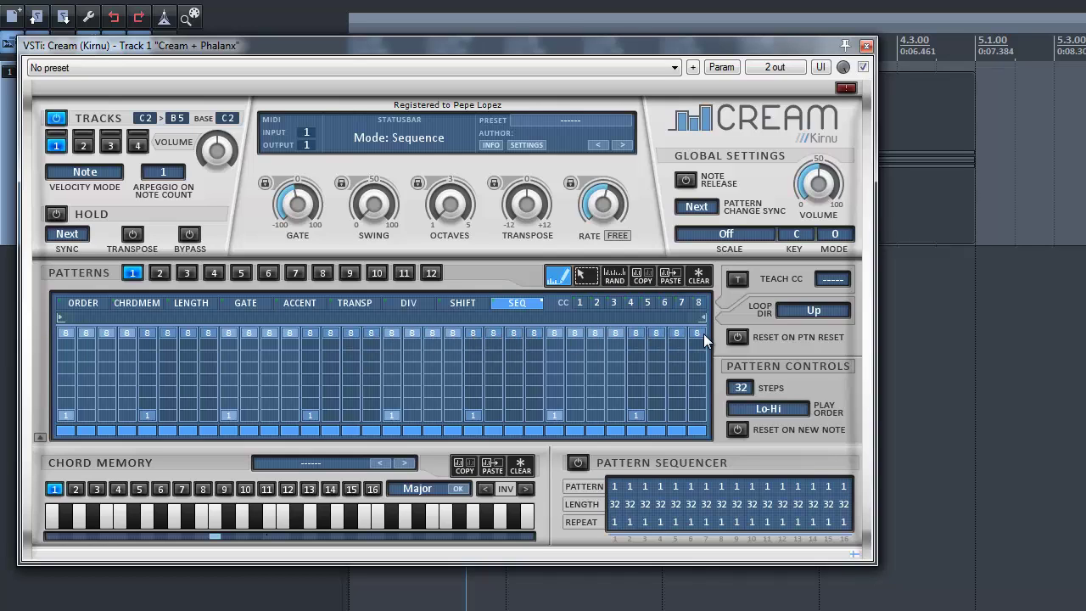
Reopen the MIDI take and copy the C#4 note up to A4
{"action": "double_click", "coordinate": [943, 143]}
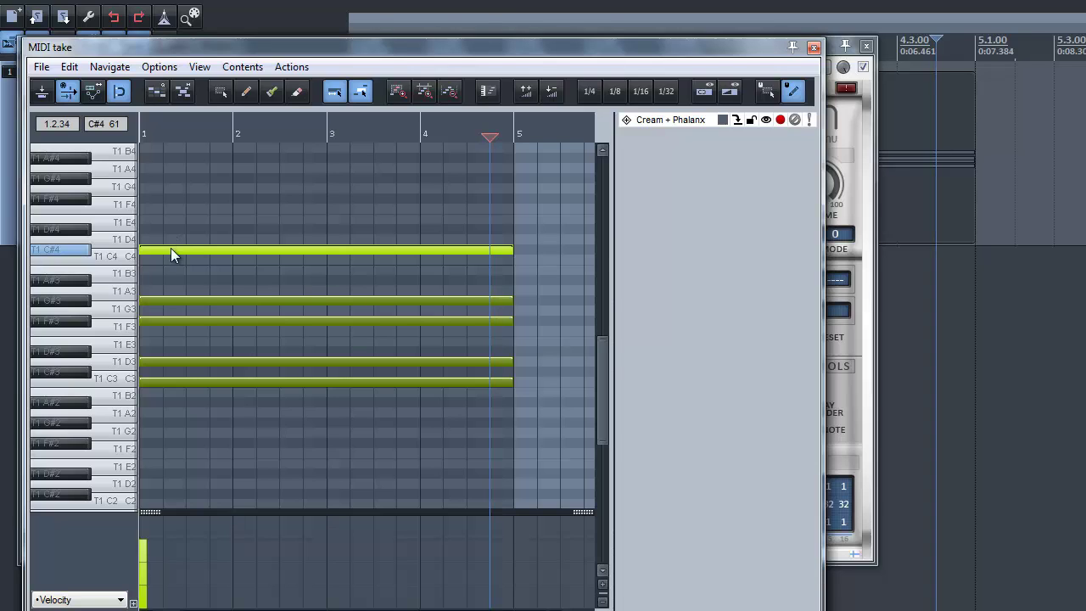
{"action": "left_click_drag", "start_coordinate": [171, 248], "coordinate": [172, 168]}
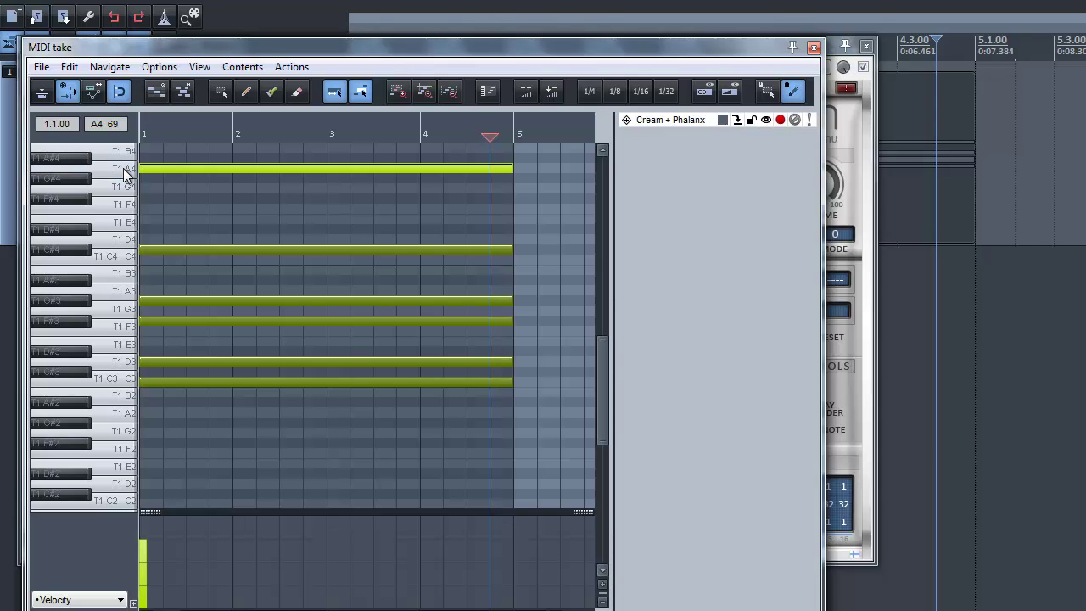
Close the MIDI editor and audition the Cream drum sequence
{"action": "left_click", "coordinate": [808, 48]}
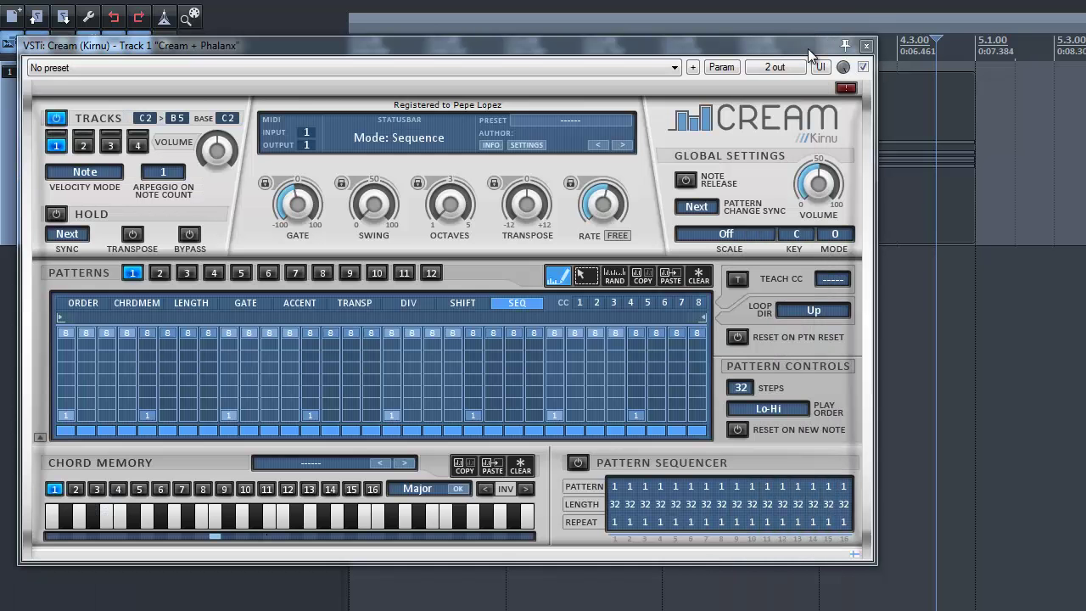
{"action": "key", "text": "space"}
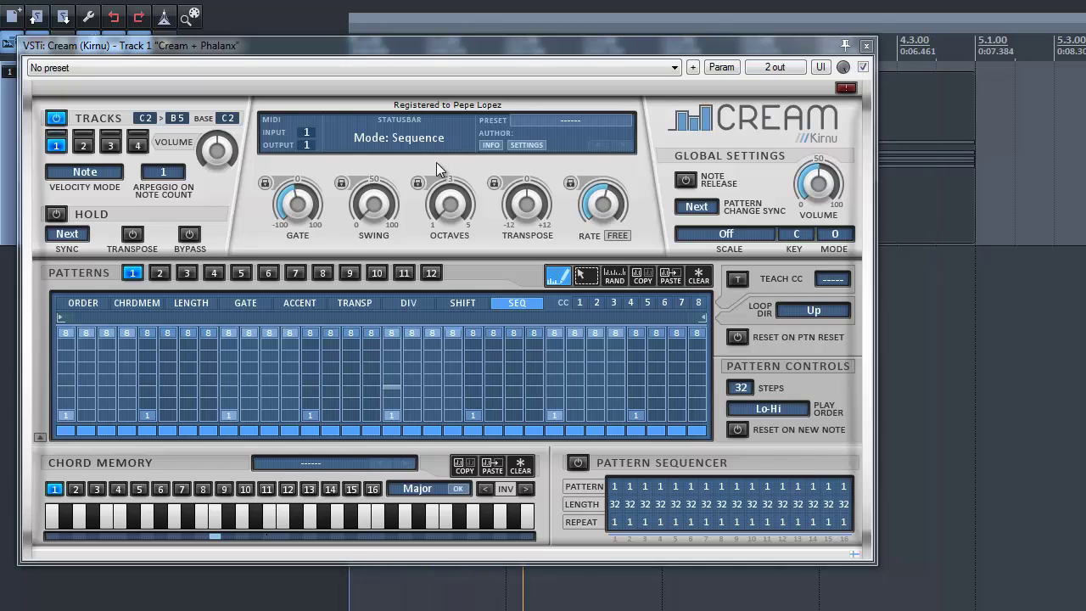
{"action": "key", "text": "space"}
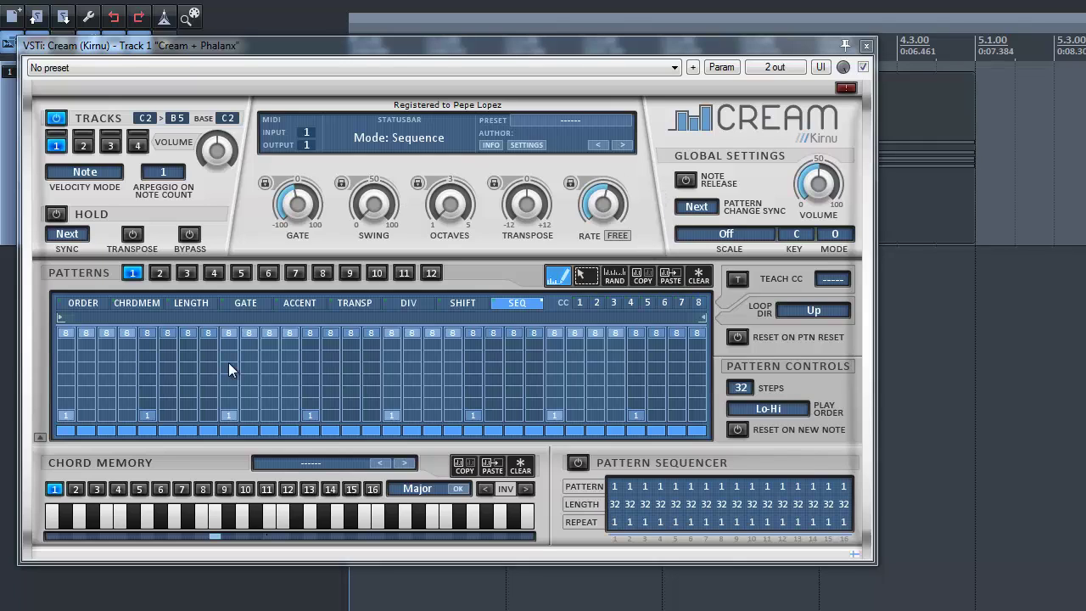
{"action": "key", "text": "space"}
Add note 2 hits on steps 5, 13, 21 and 29, and a note 3 hit on step 7
{"action": "left_click", "coordinate": [147, 403]}
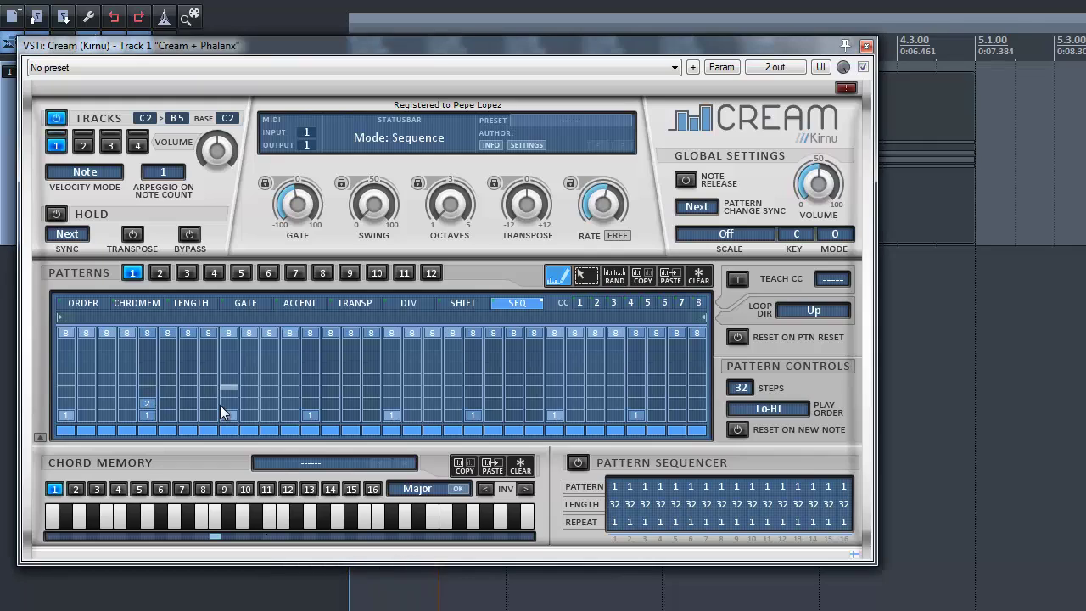
{"action": "left_click", "coordinate": [311, 403]}
{"action": "left_click", "coordinate": [472, 403]}
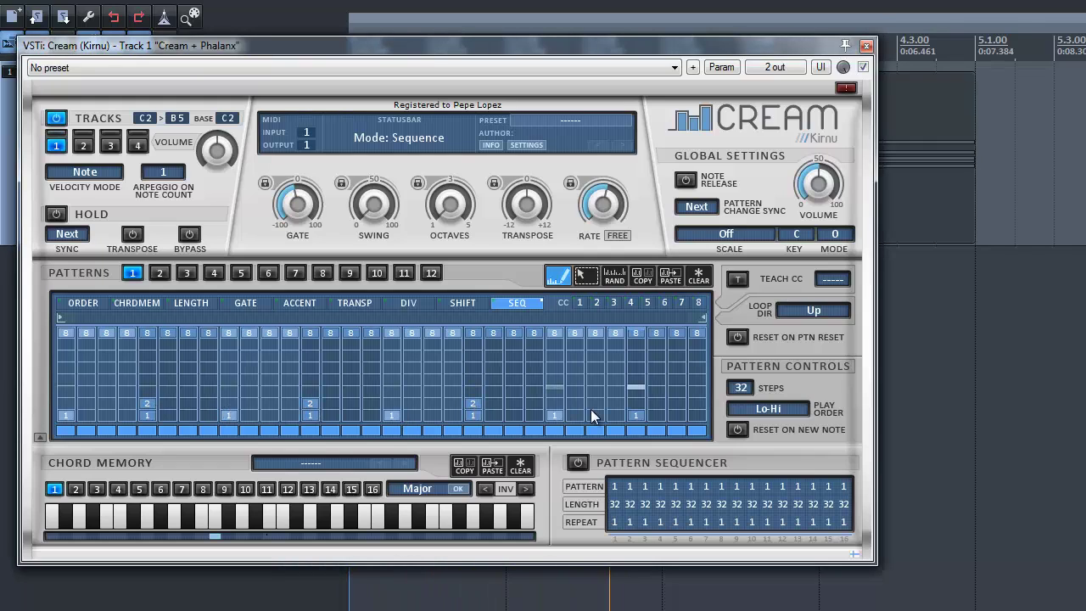
{"action": "left_click", "coordinate": [635, 403]}
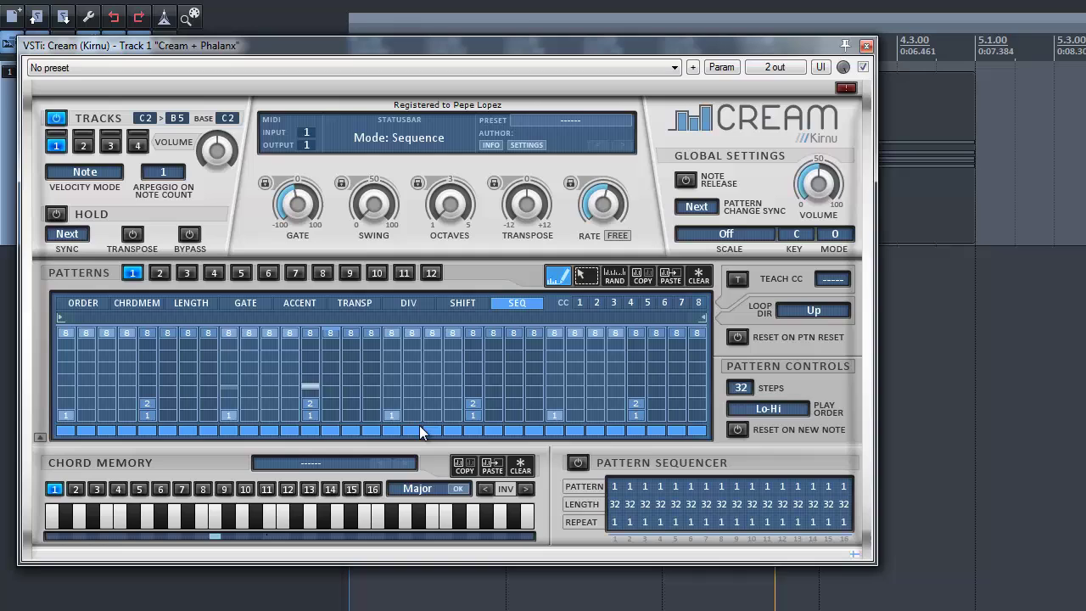
{"action": "left_click", "coordinate": [190, 391]}
Move the note 3 hit to step 4 and add note 3 hits on steps 8, 12 and 16
{"action": "left_click_drag", "start_coordinate": [188, 391], "coordinate": [127, 391]}
{"action": "left_click", "coordinate": [207, 391]}
{"action": "left_click", "coordinate": [289, 390]}
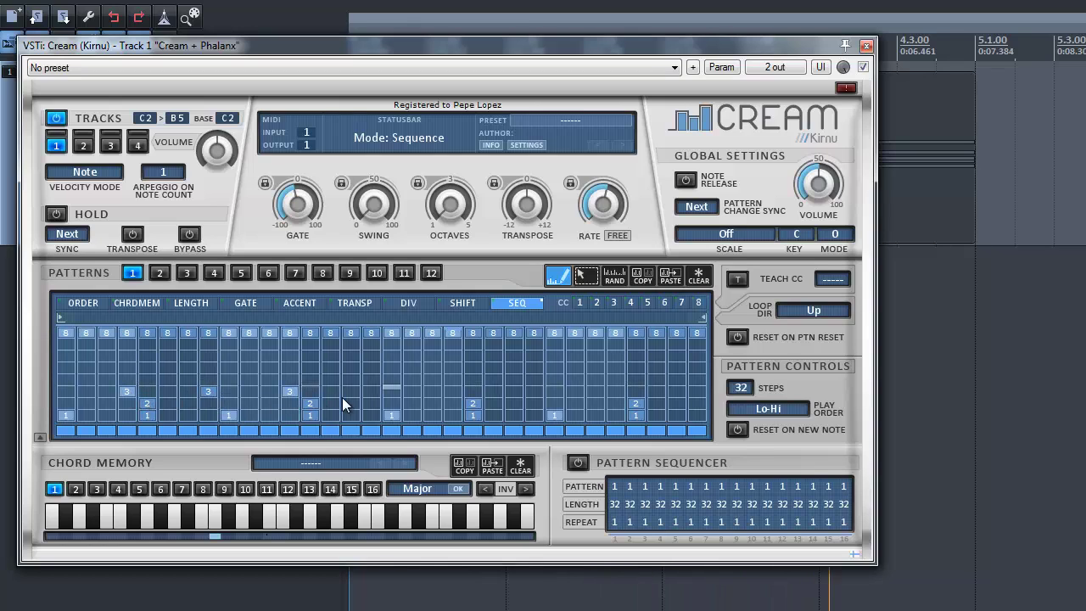
{"action": "left_click", "coordinate": [373, 392]}
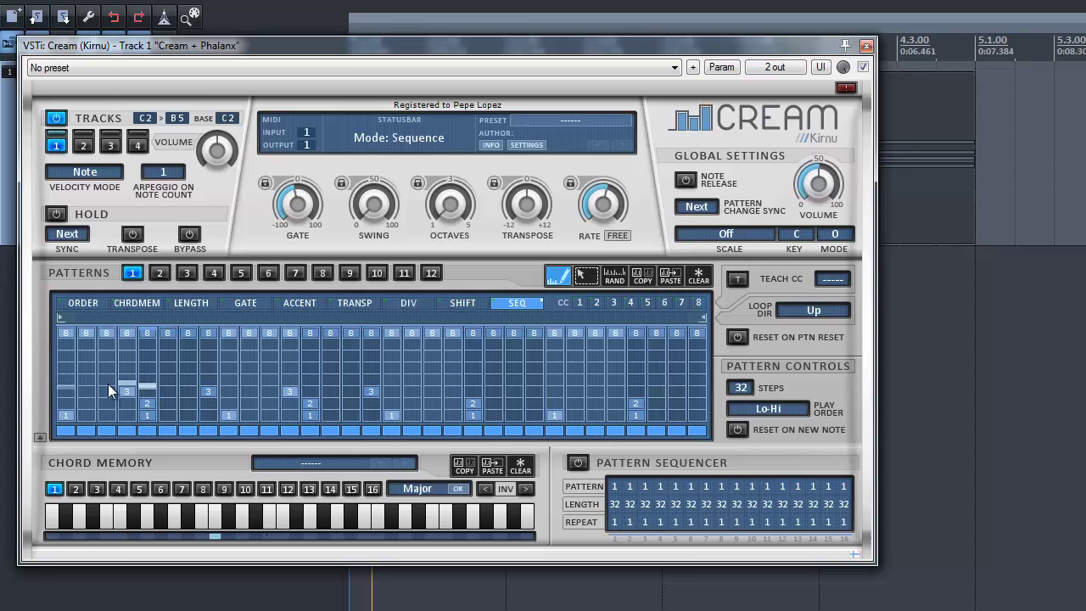
Add the run of note 4 hits from step 7 through step 31
{"action": "left_click", "coordinate": [185, 379]}
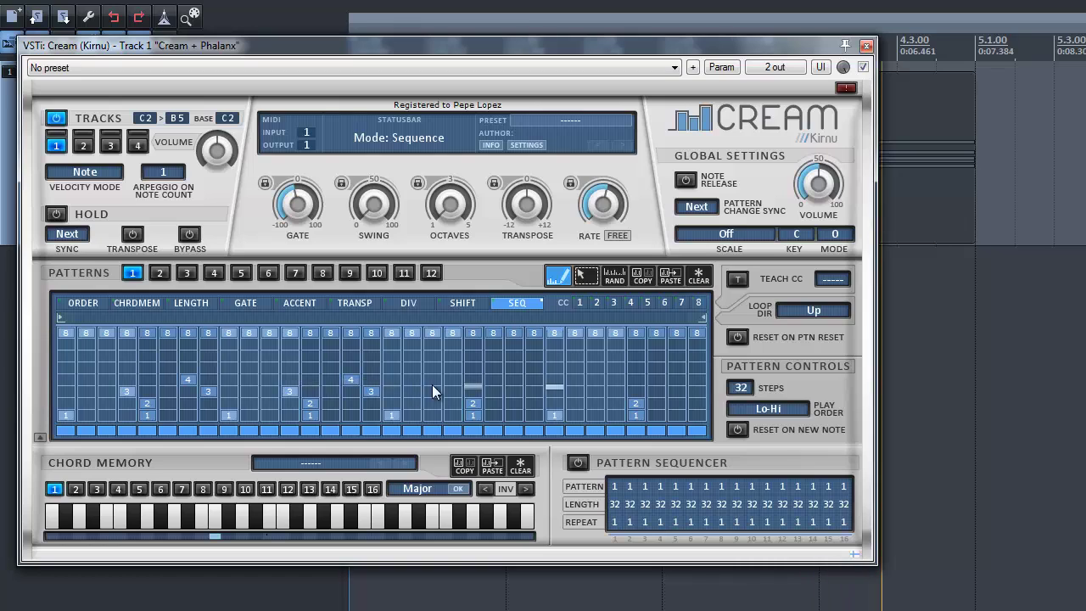
{"action": "left_click", "coordinate": [517, 381]}
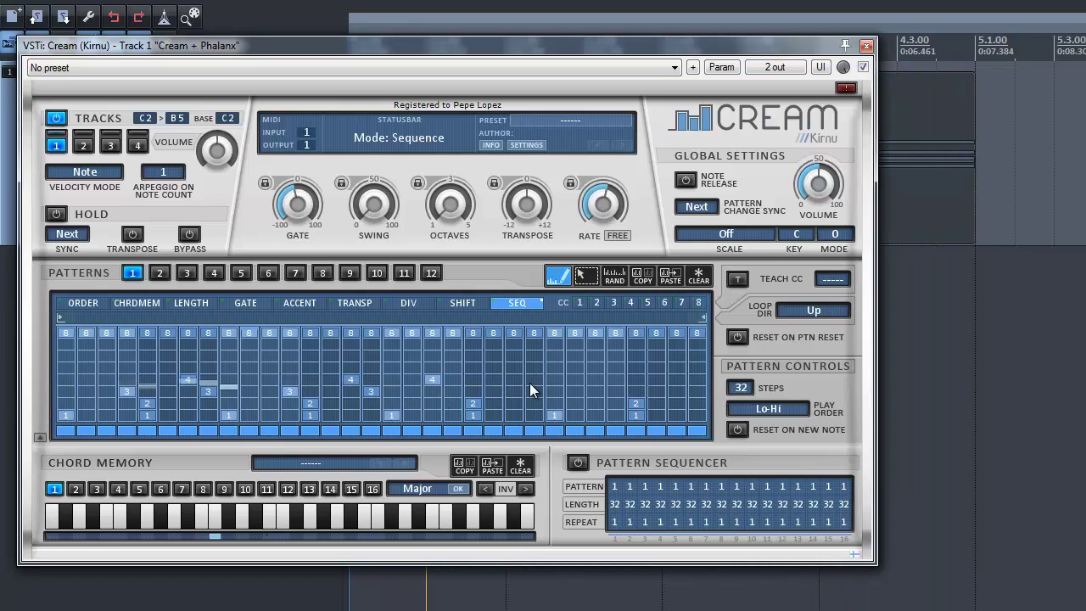
{"action": "left_click", "coordinate": [593, 379]}
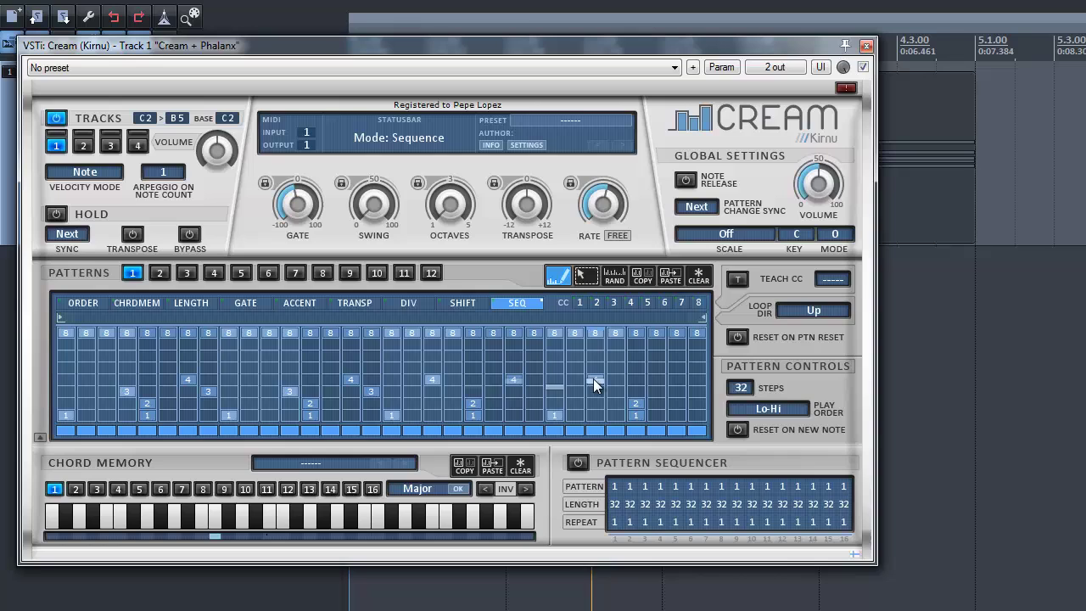
{"action": "left_click", "coordinate": [677, 380]}
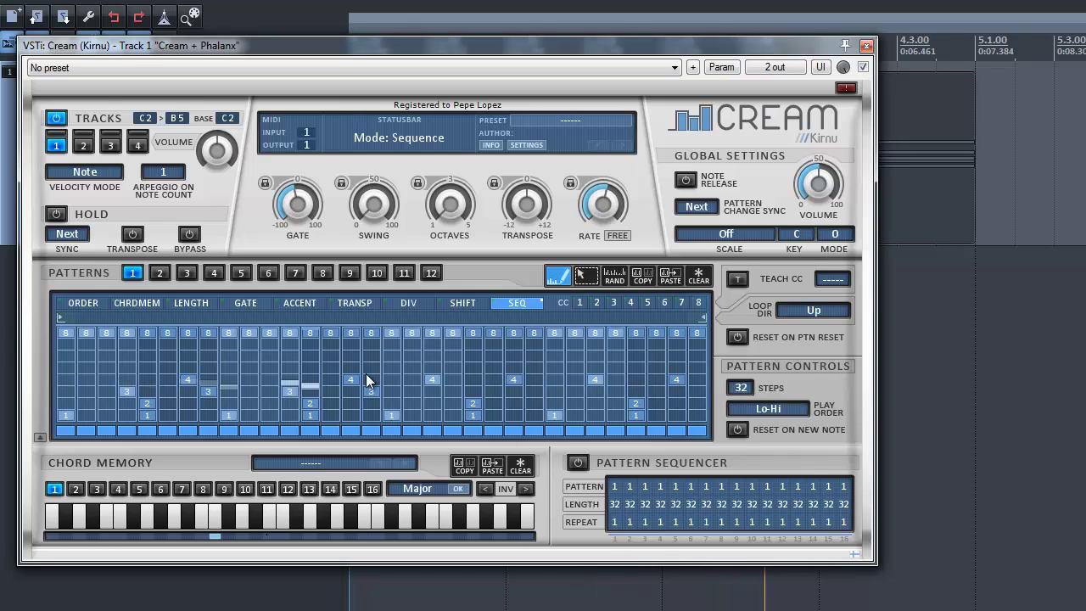
{"action": "left_click", "coordinate": [431, 380]}
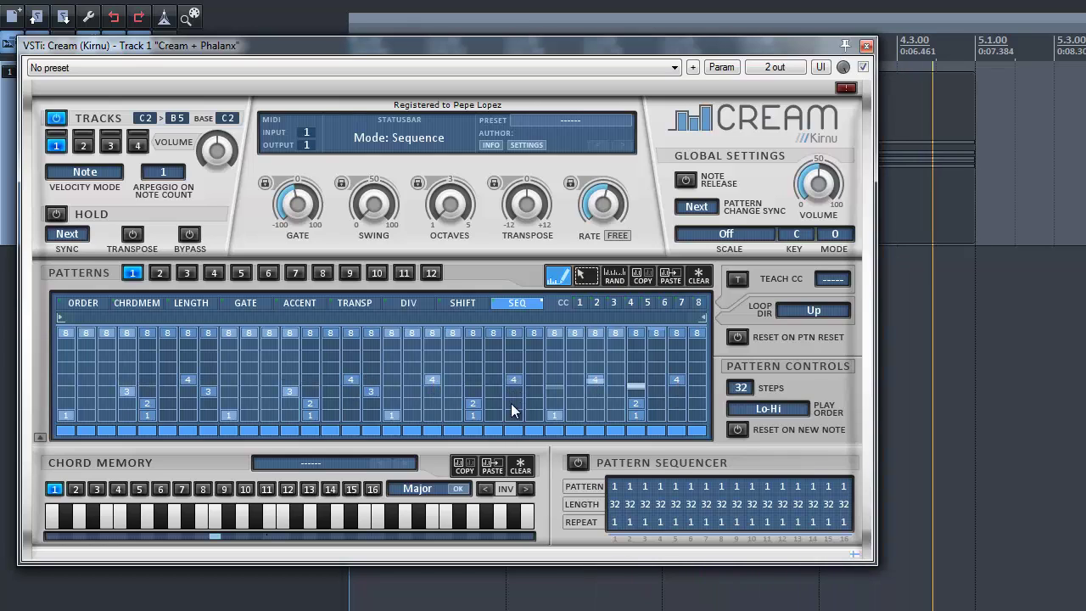
Add note 3 hits on steps 22, 26 and 30
{"action": "left_click", "coordinate": [492, 392]}
{"action": "left_click", "coordinate": [574, 392]}
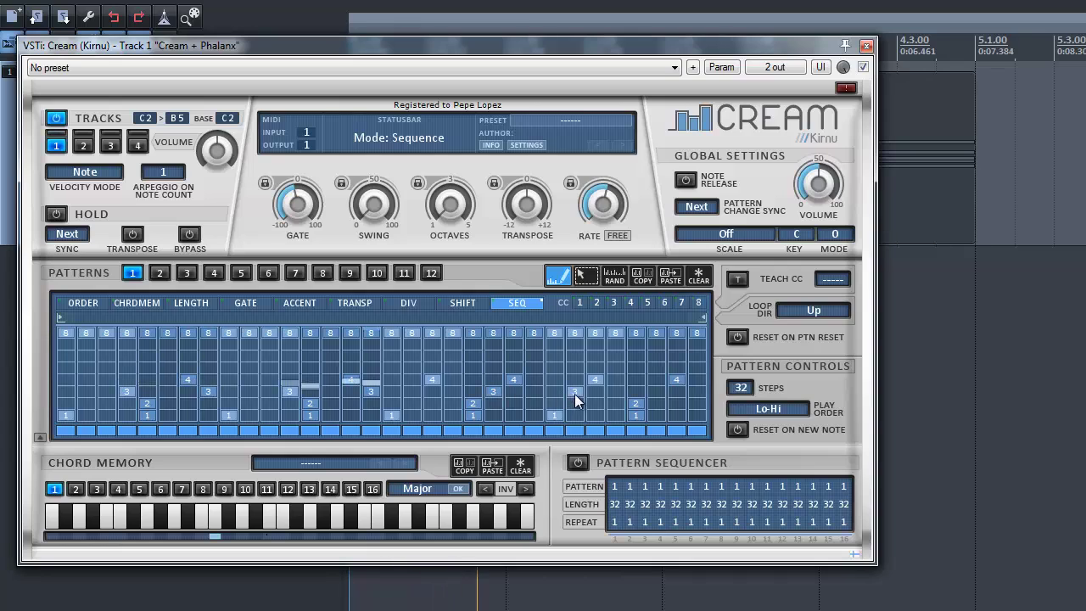
{"action": "left_click", "coordinate": [657, 392]}
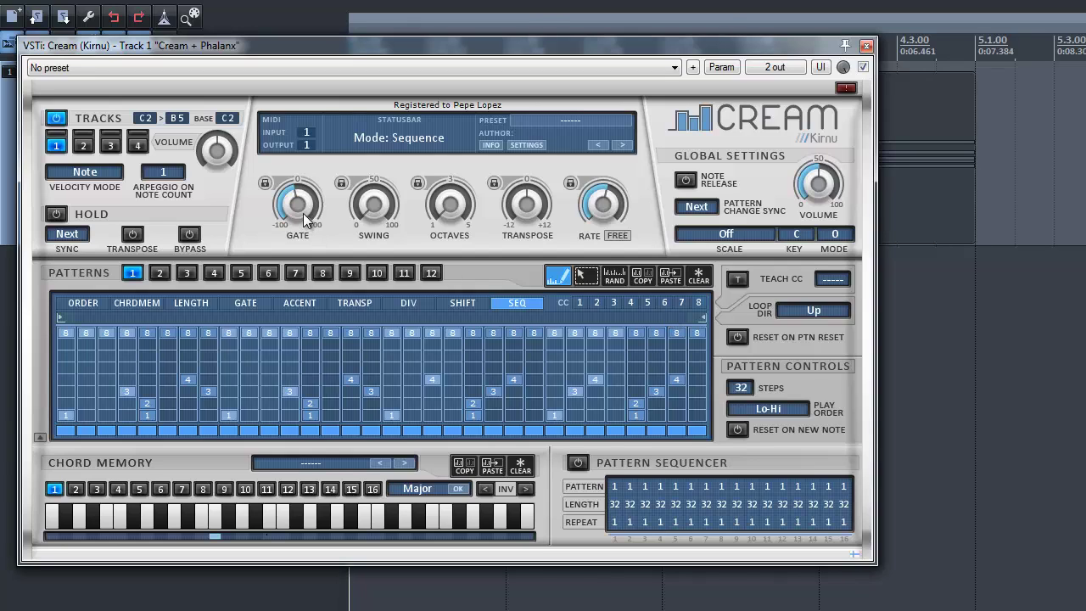
Adjust Cream's GATE and SWING knobs, leaving gate at 37.1 and swing around 81
{"action": "left_click_drag", "start_coordinate": [307, 223], "coordinate": [288, 292]}
{"action": "left_click_drag", "start_coordinate": [291, 272], "coordinate": [280, 174]}
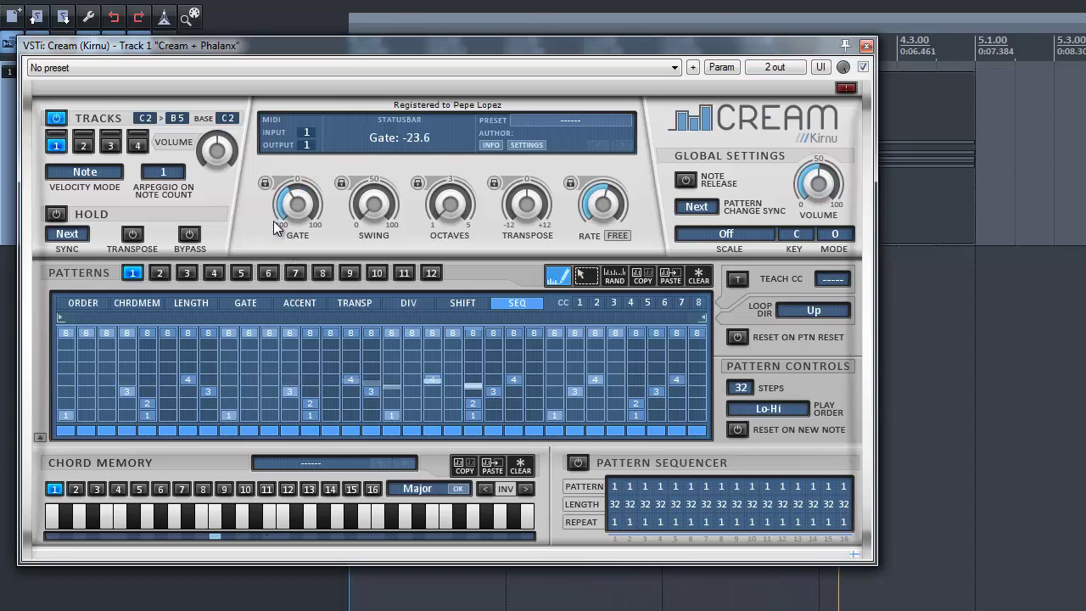
{"action": "left_click_drag", "start_coordinate": [371, 204], "coordinate": [375, 32]}
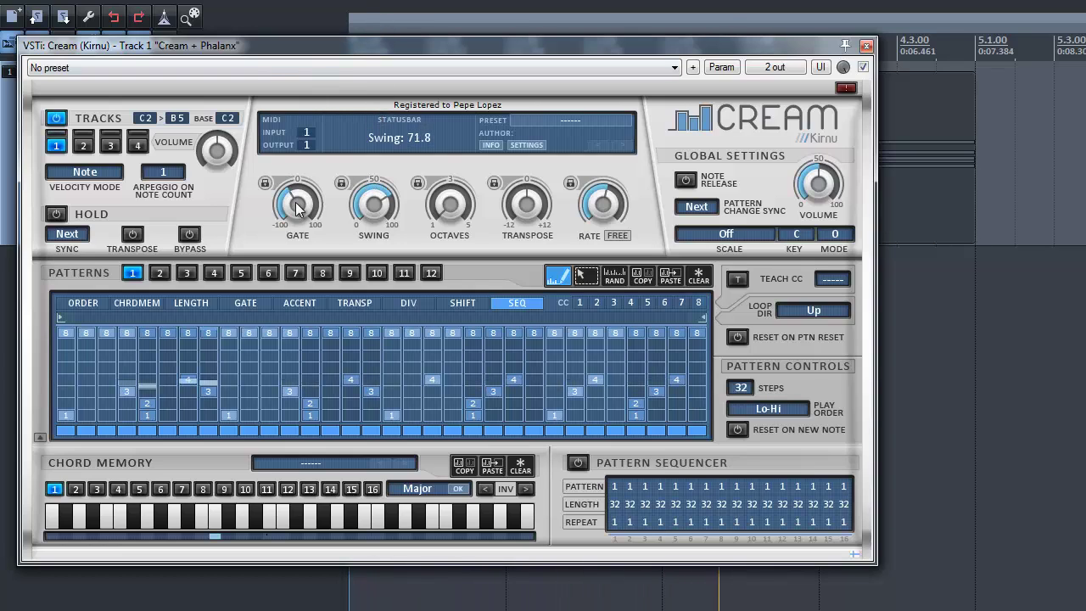
{"action": "left_click_drag", "start_coordinate": [297, 201], "coordinate": [277, 402]}
{"action": "left_click_drag", "start_coordinate": [372, 206], "coordinate": [318, 75]}
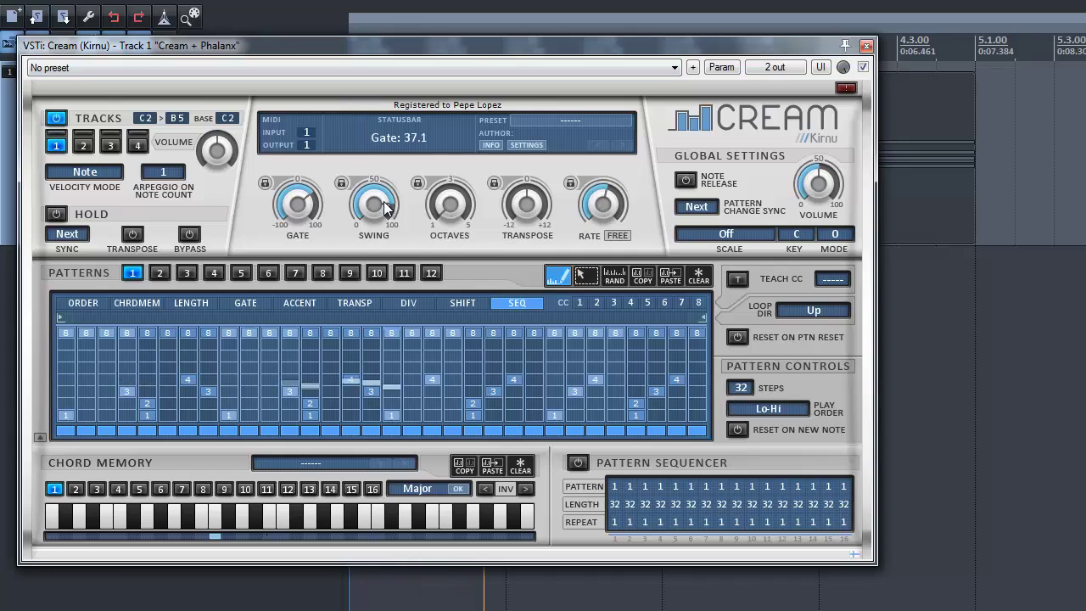